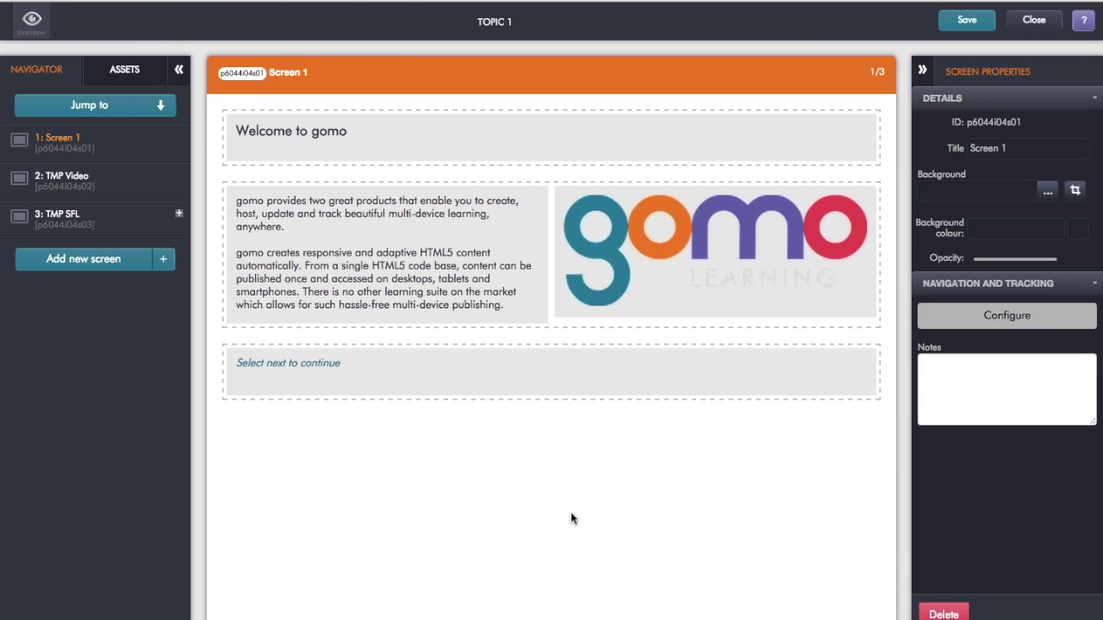
# Step: Save Topic 1 and acknowledge the 'Topic saved' confirmation
pyautogui.click(967, 23)
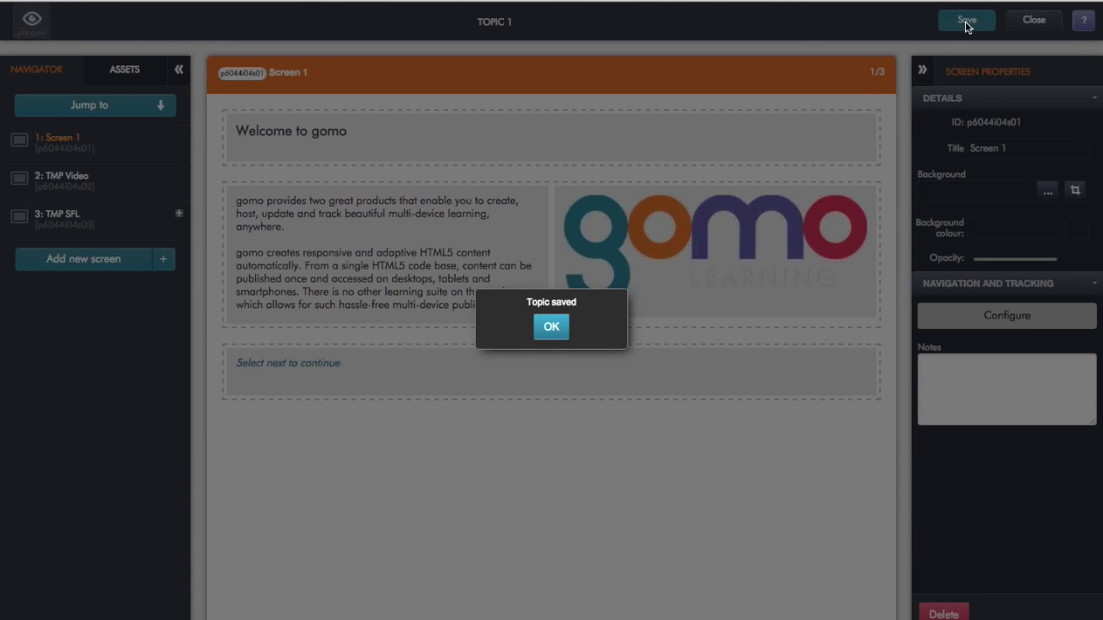
pyautogui.click(551, 327)
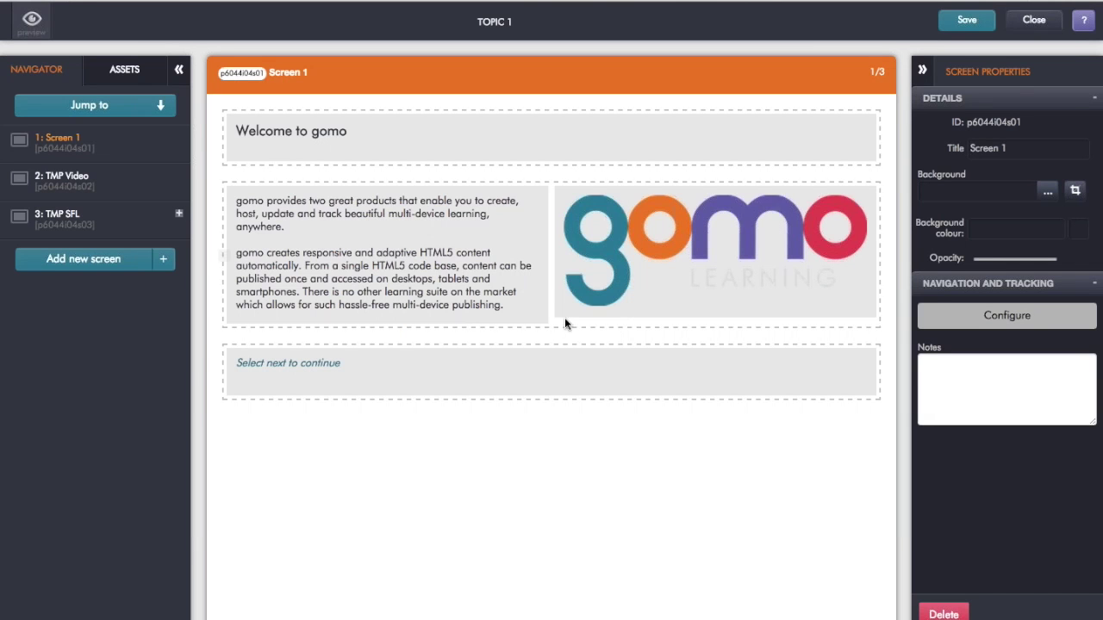
# Step: Close the Topic 1 editor and bring up the project Actions list
pyautogui.click(1034, 23)
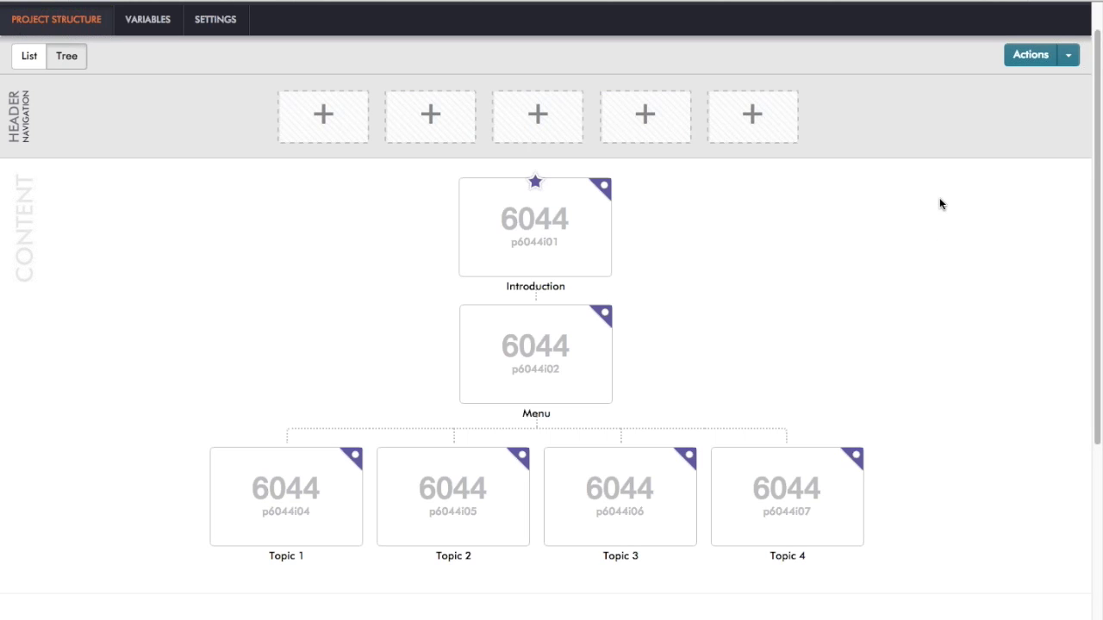
pyautogui.click(1067, 59)
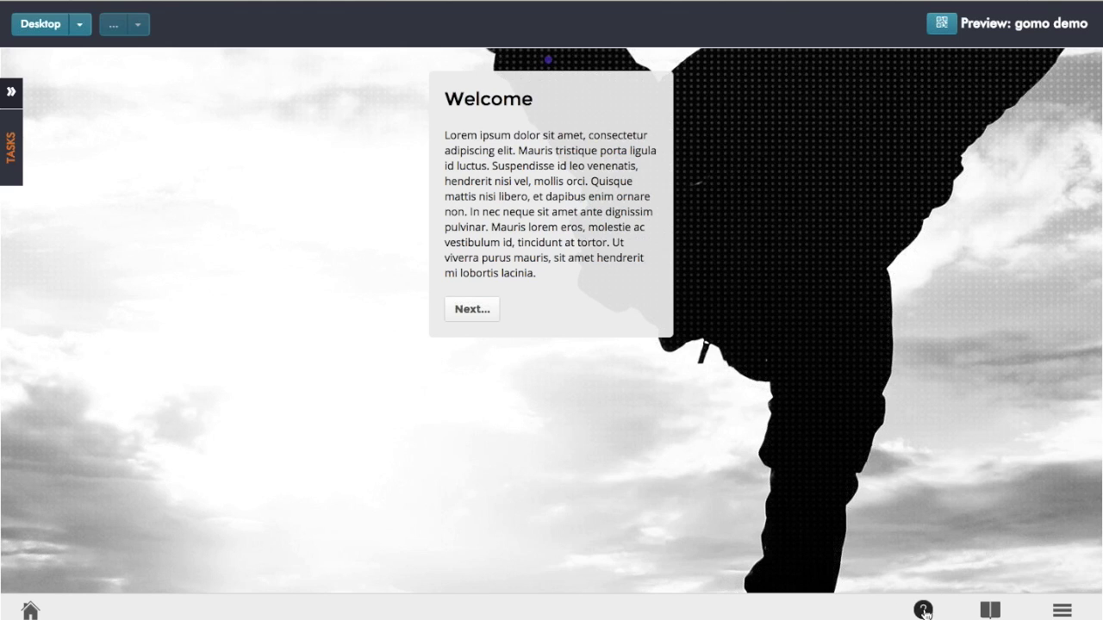
# Step: Check the Help, Glossary and Contents panels in turn, then advance past the Welcome page
pyautogui.click(923, 610)
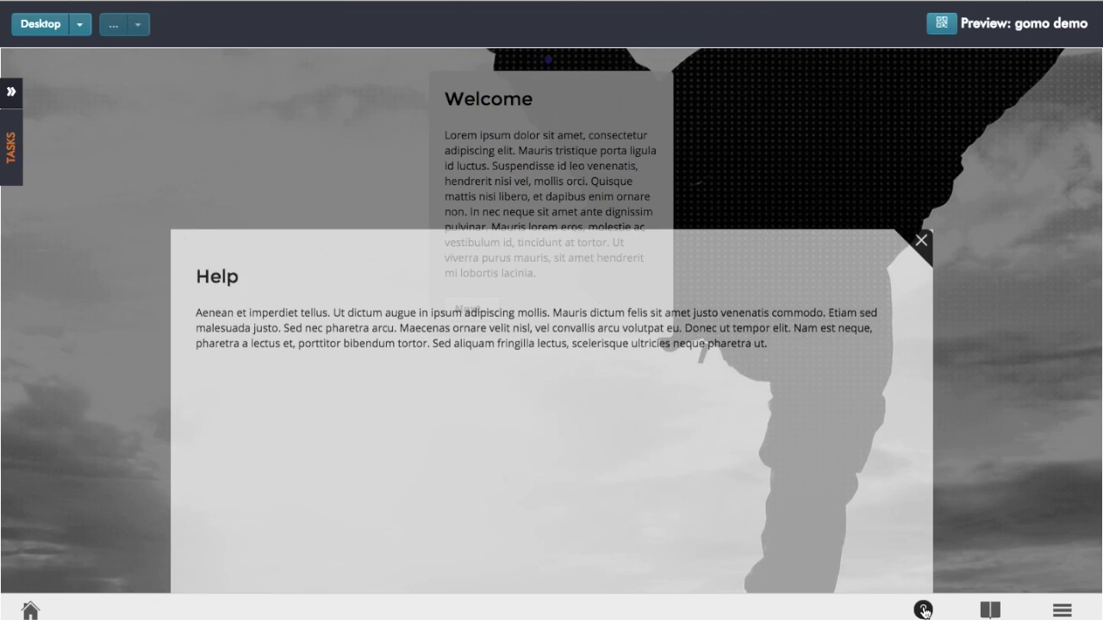
pyautogui.click(926, 68)
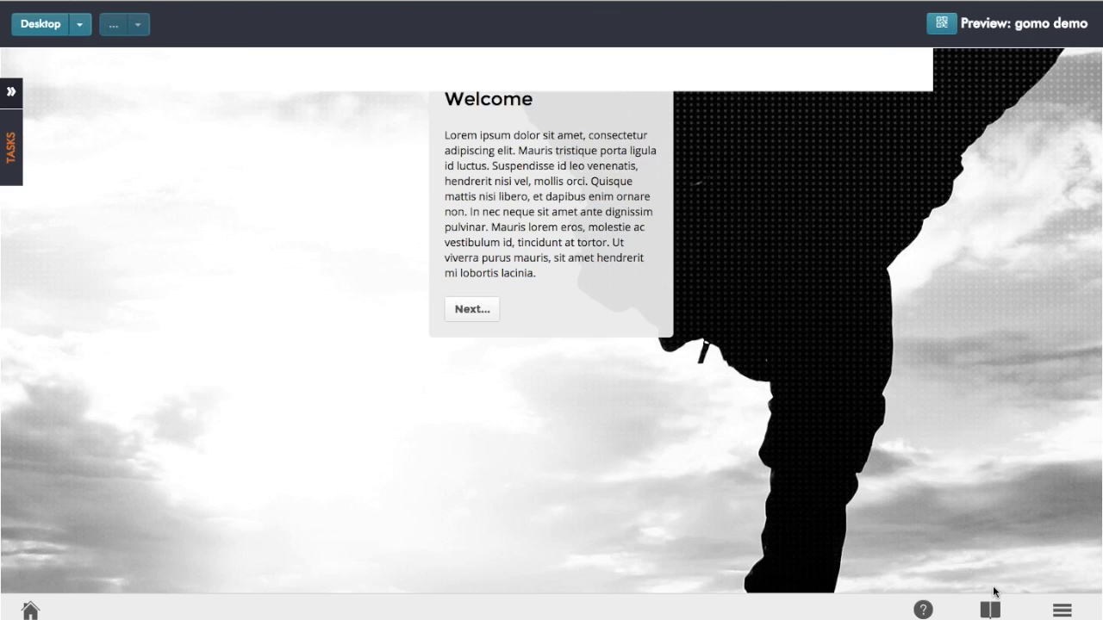
pyautogui.click(990, 609)
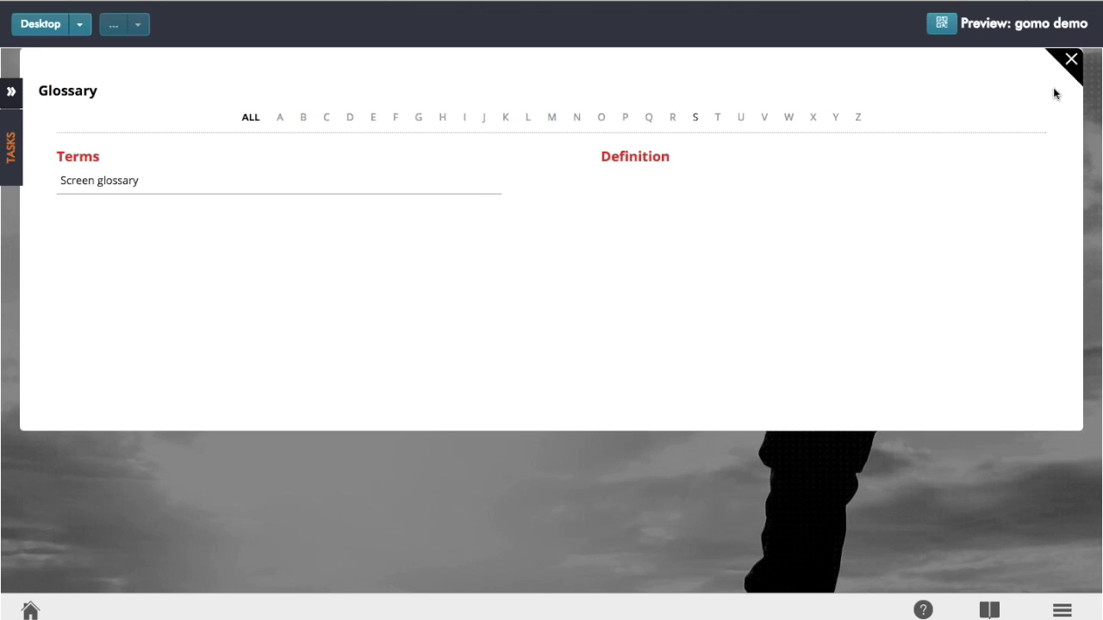
pyautogui.click(1070, 60)
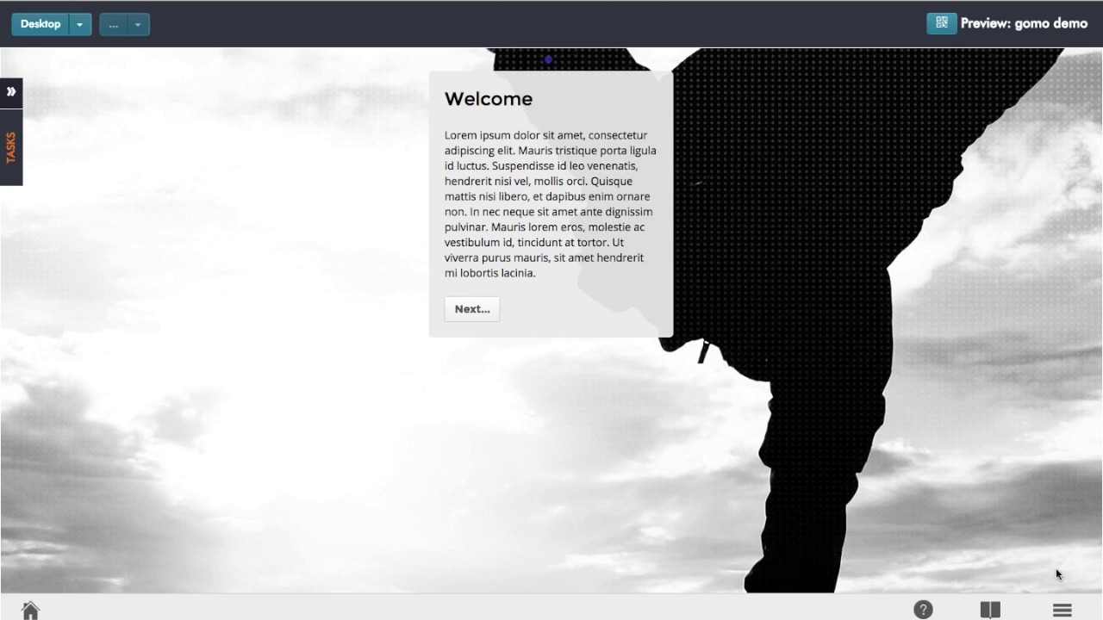
pyautogui.click(1061, 612)
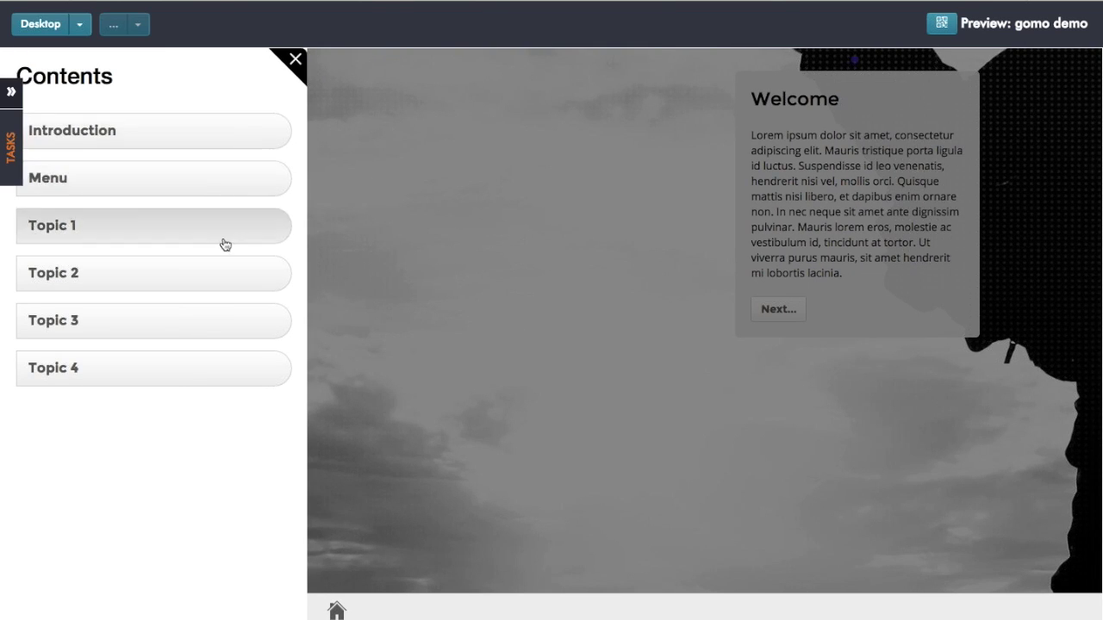
pyautogui.click(294, 64)
pyautogui.click(469, 309)
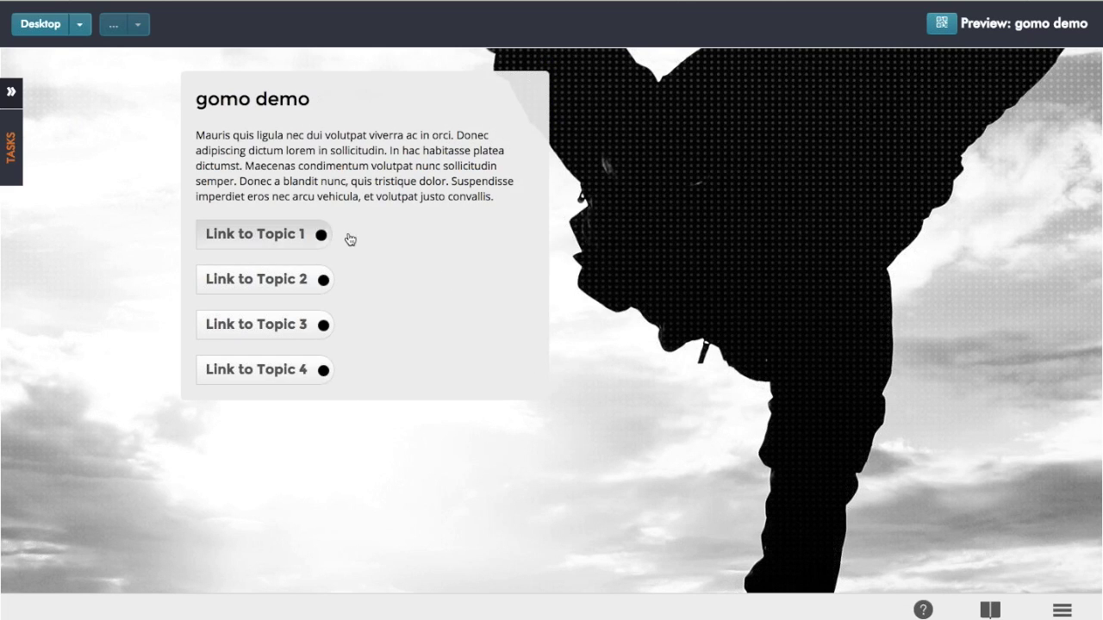
# Step: Follow Link to Topic 1 into Screen 1 and show the preview device types
pyautogui.click(276, 233)
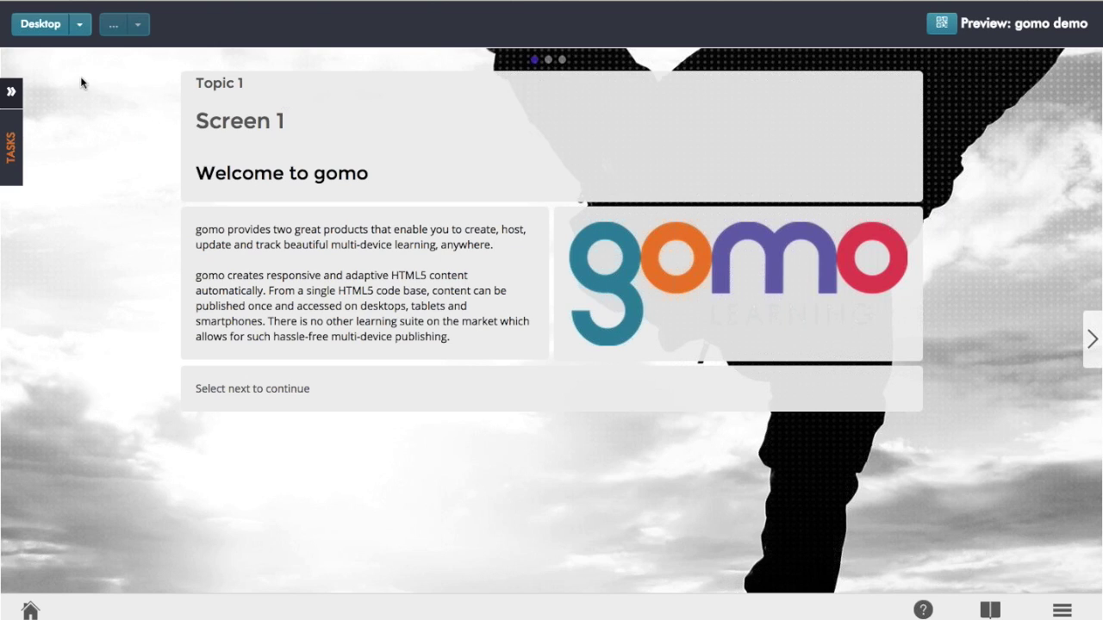
pyautogui.click(78, 29)
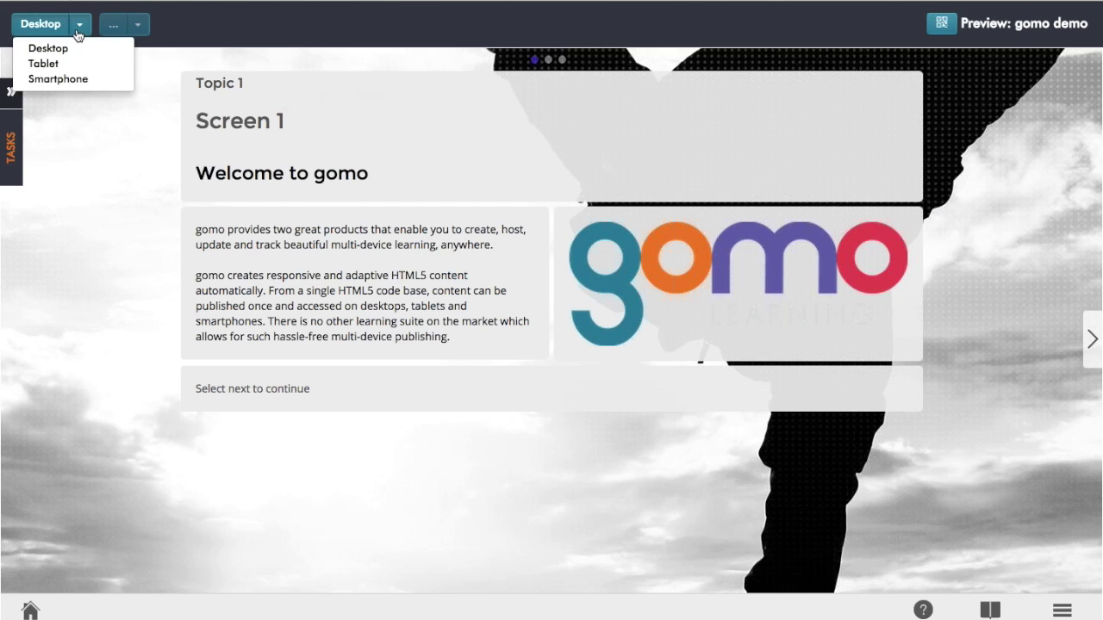
# Step: Preview Topic 1's Screen 1 on a Tablet in Portrait orientation
pyautogui.click(52, 63)
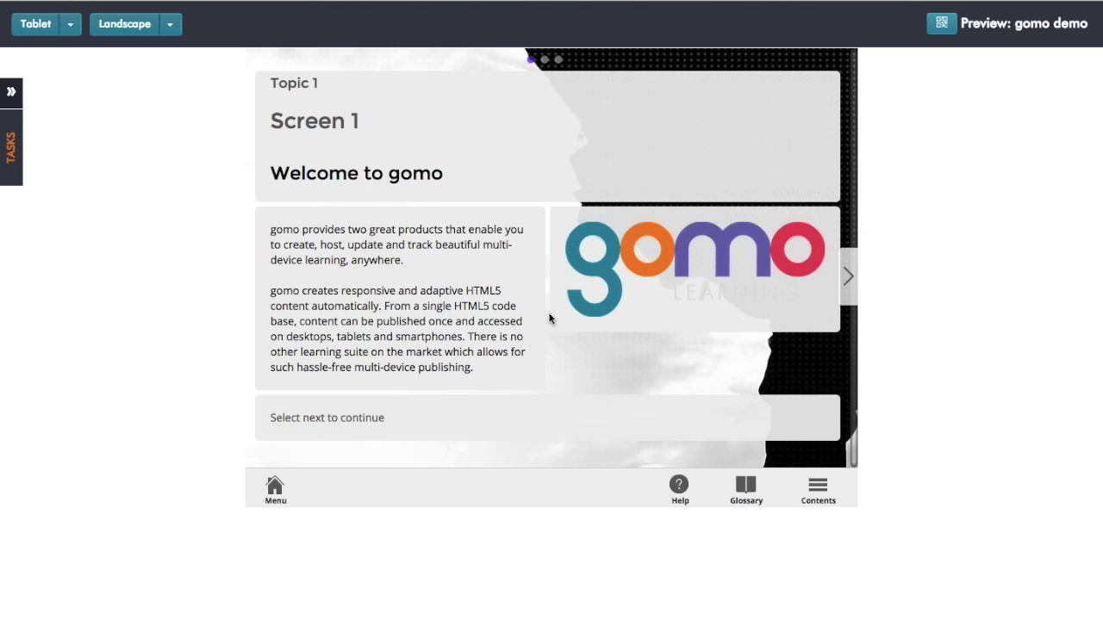
pyautogui.click(171, 31)
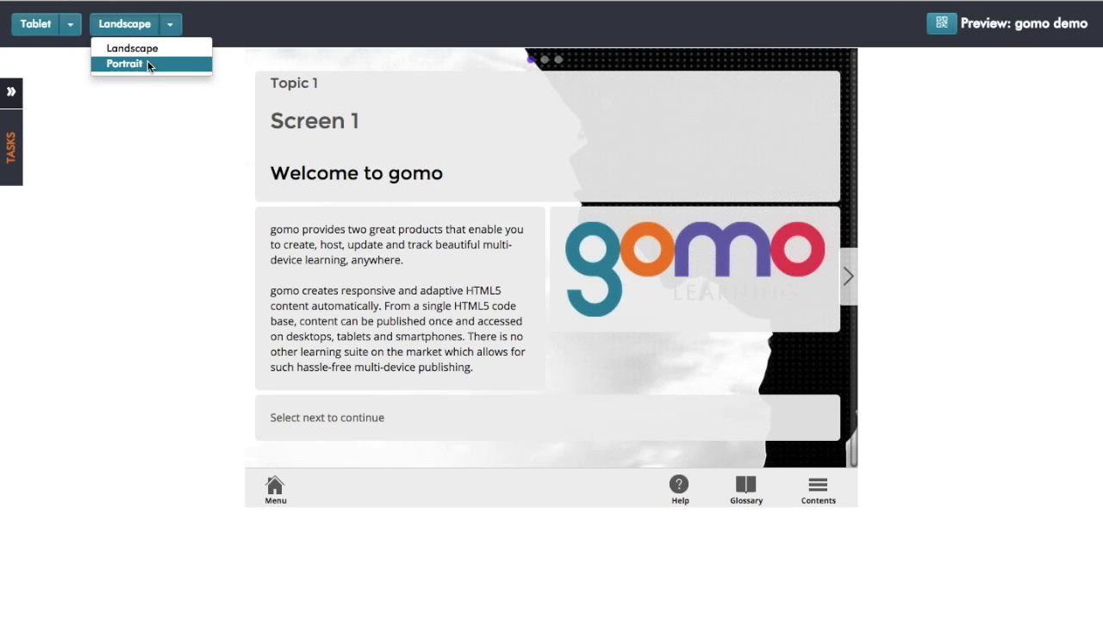
pyautogui.click(147, 64)
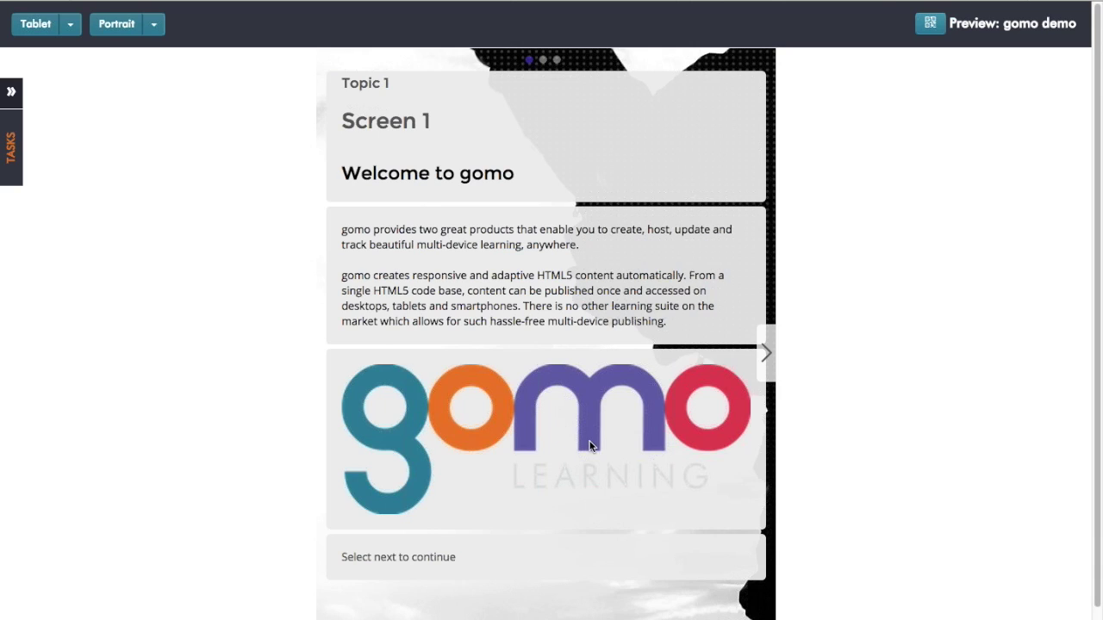
pyautogui.click(73, 27)
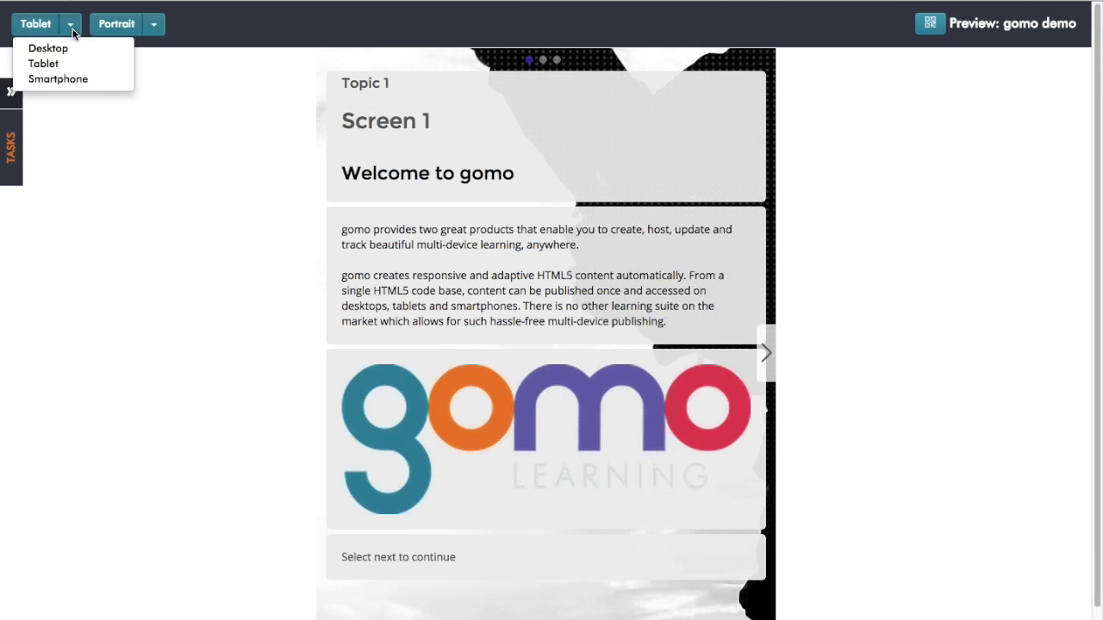
# Step: Check the Smartphone preview in portrait and landscape, then return to Desktop size
pyautogui.click(58, 79)
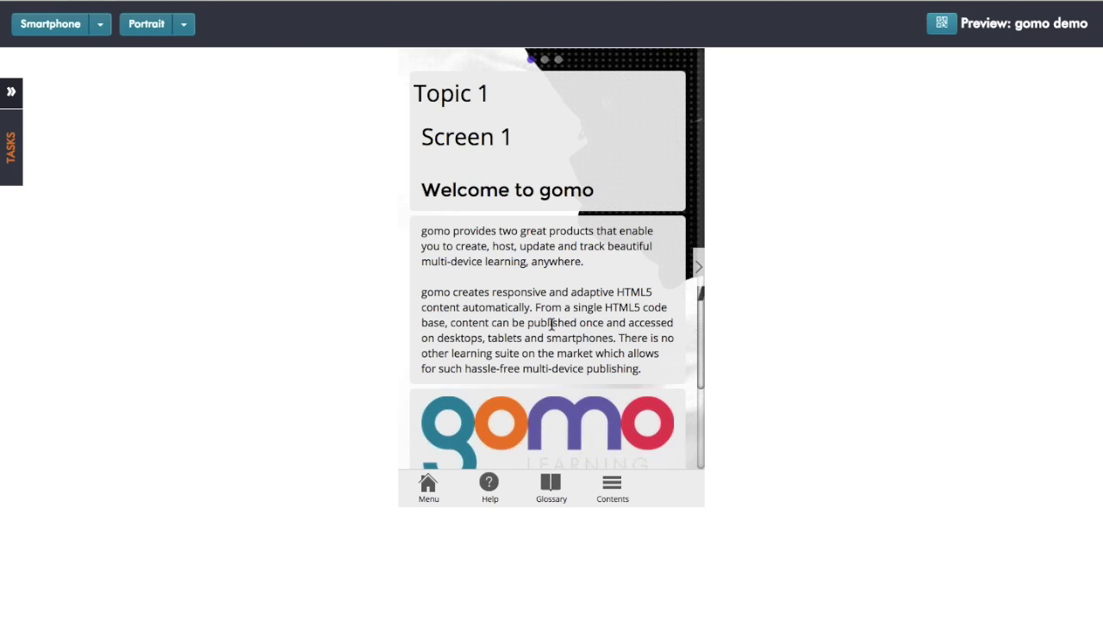
pyautogui.click(182, 24)
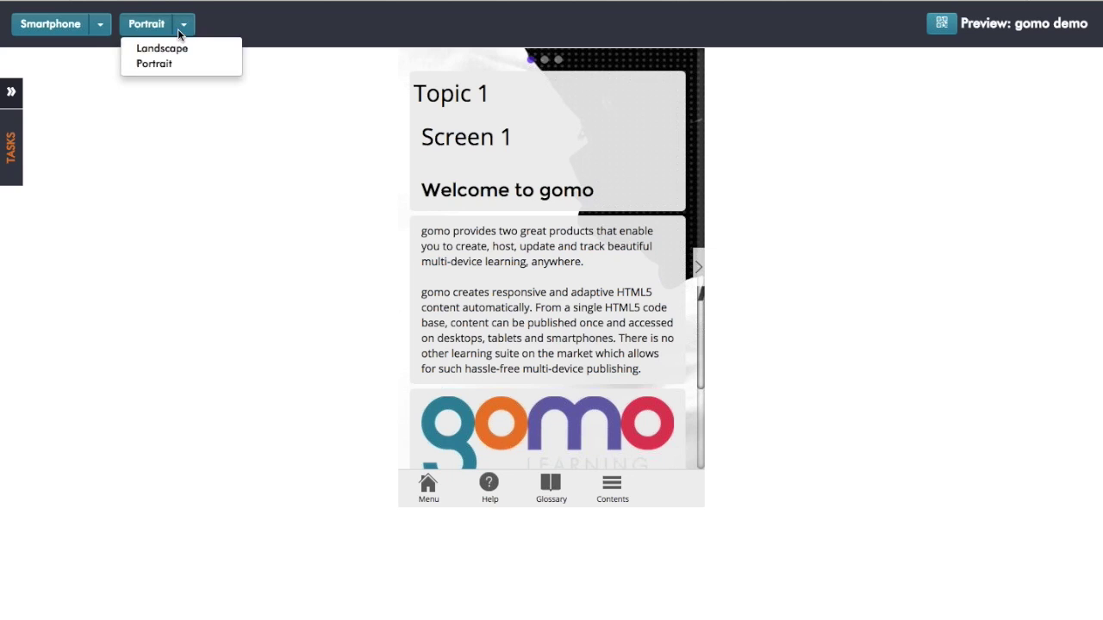
pyautogui.click(168, 68)
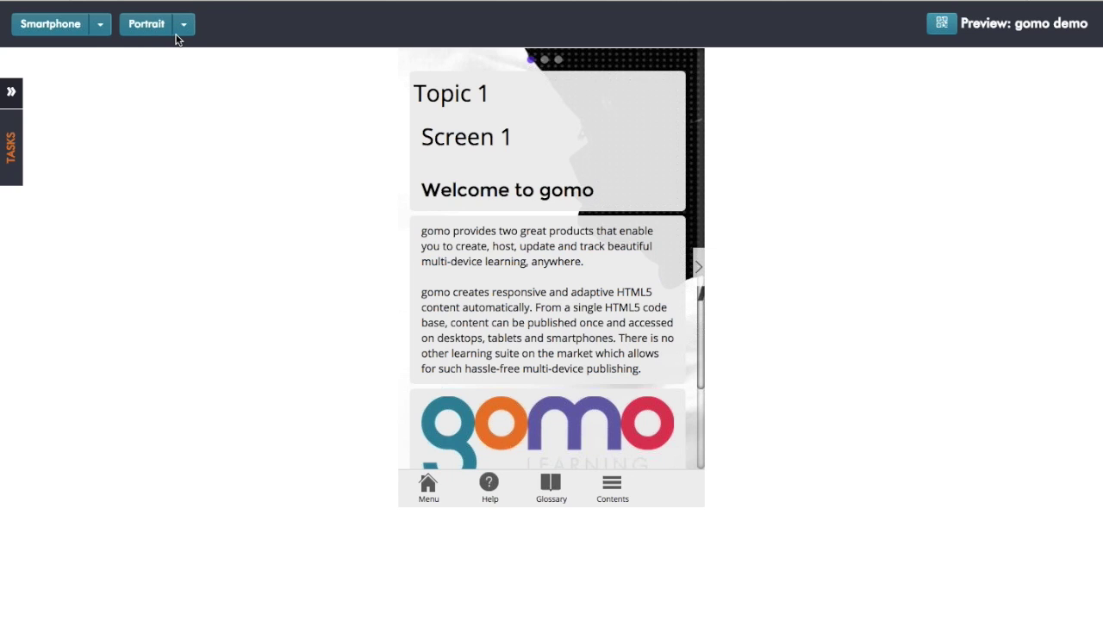
pyautogui.click(182, 24)
pyautogui.click(177, 44)
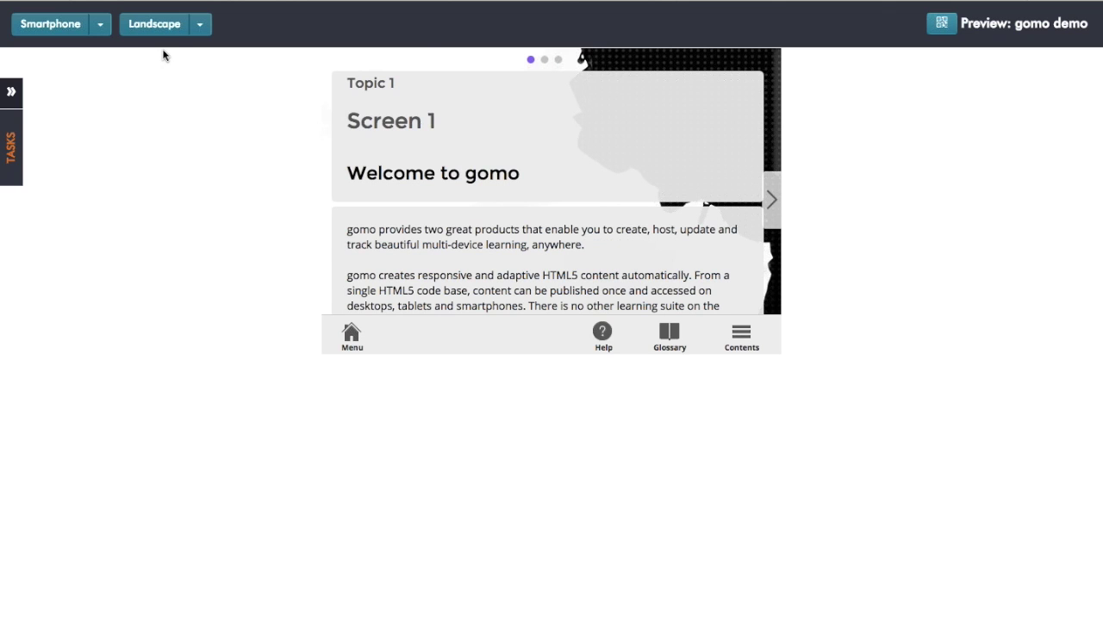
pyautogui.click(103, 30)
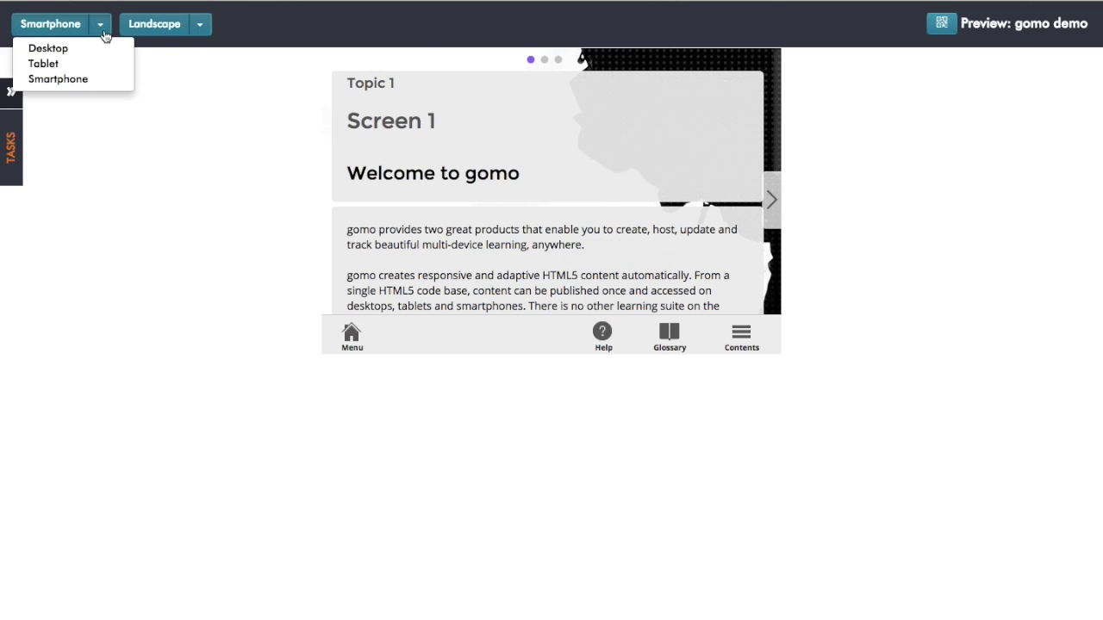
pyautogui.click(89, 47)
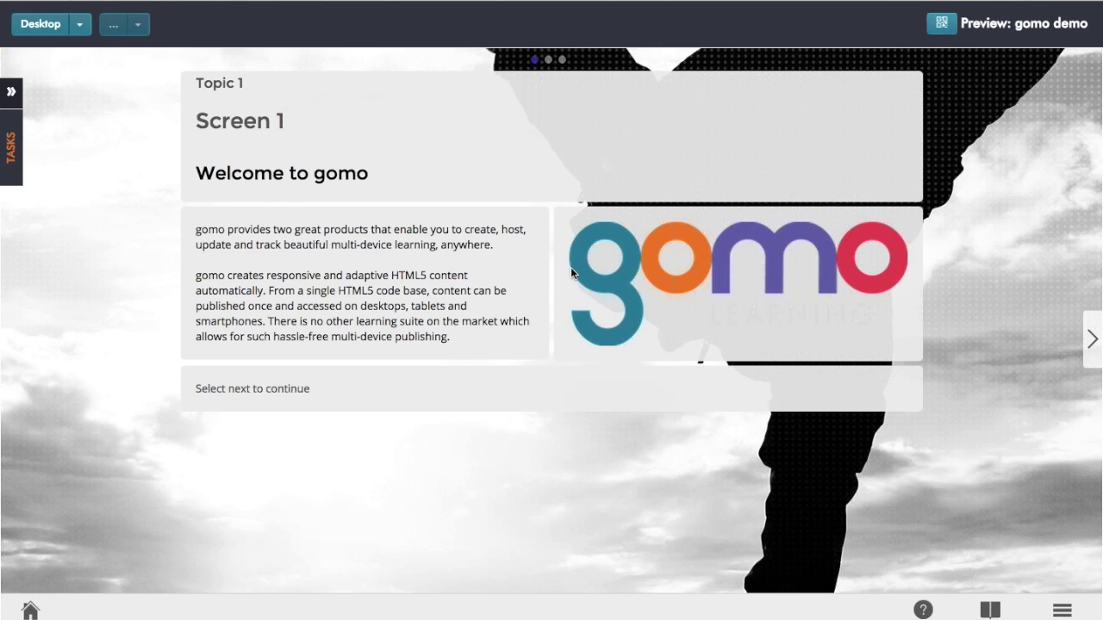
# Step: Advance to the gomo video, play and pause it, then move on to the quiz screen
pyautogui.click(1092, 339)
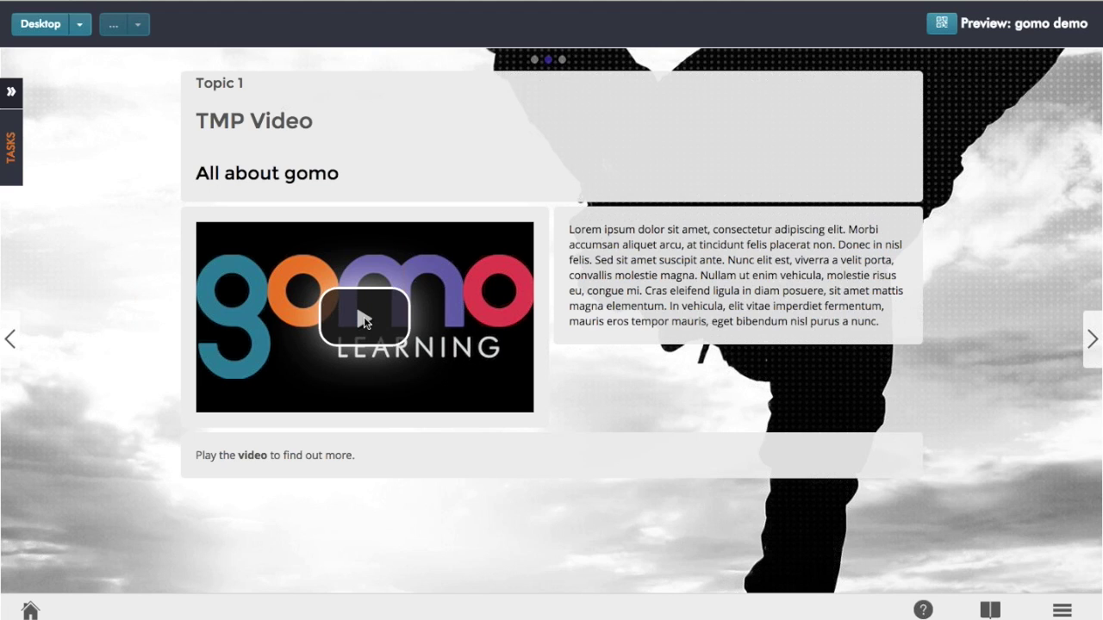
pyautogui.click(363, 321)
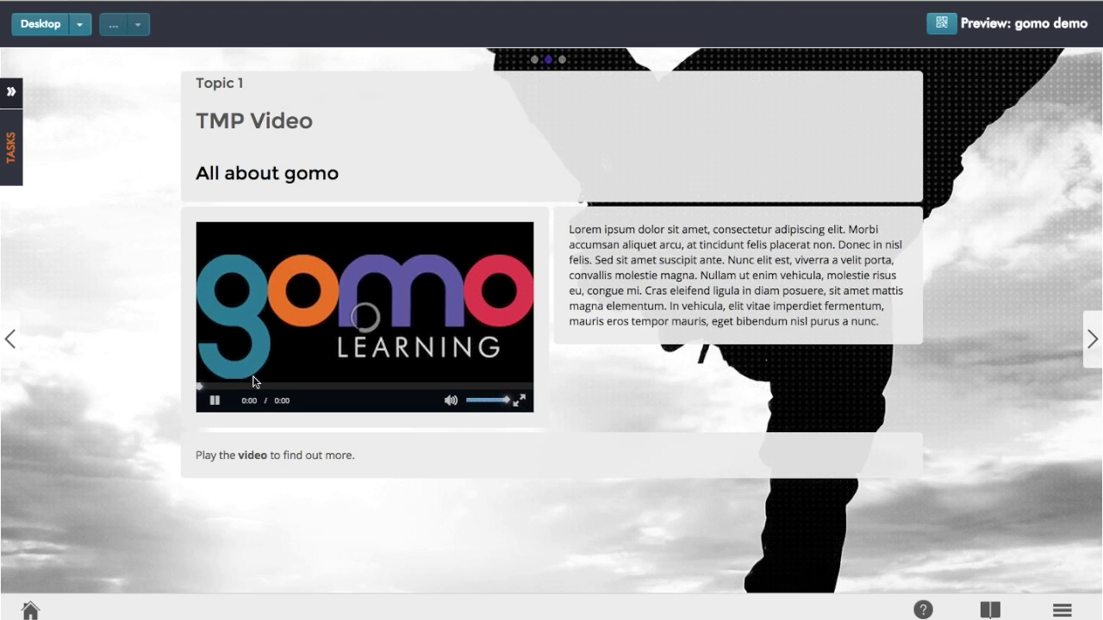
pyautogui.click(216, 401)
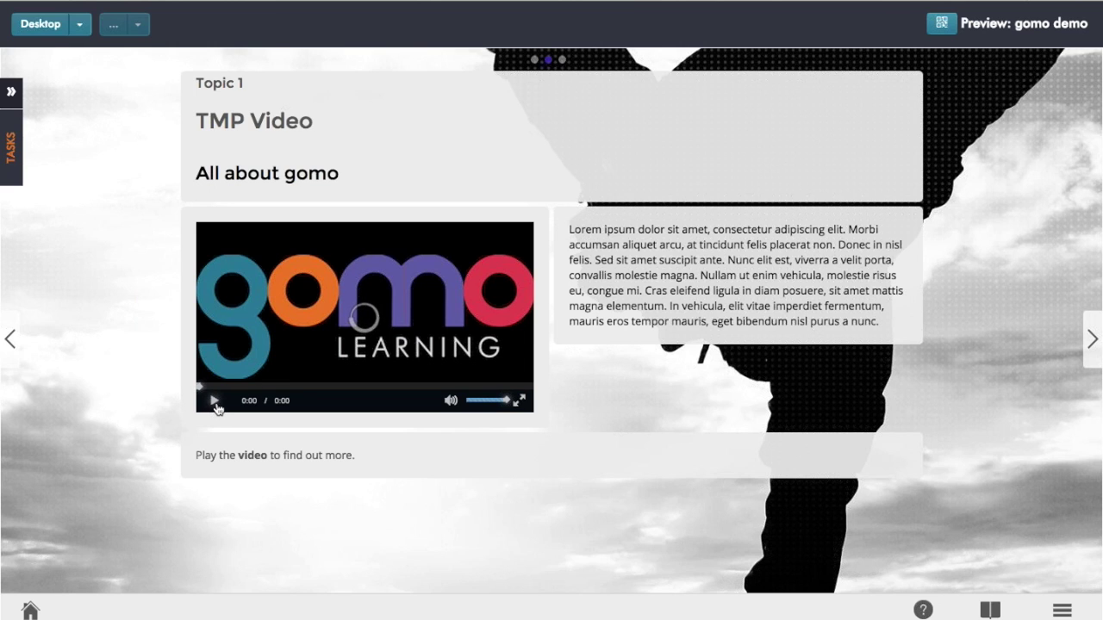
pyautogui.click(1093, 346)
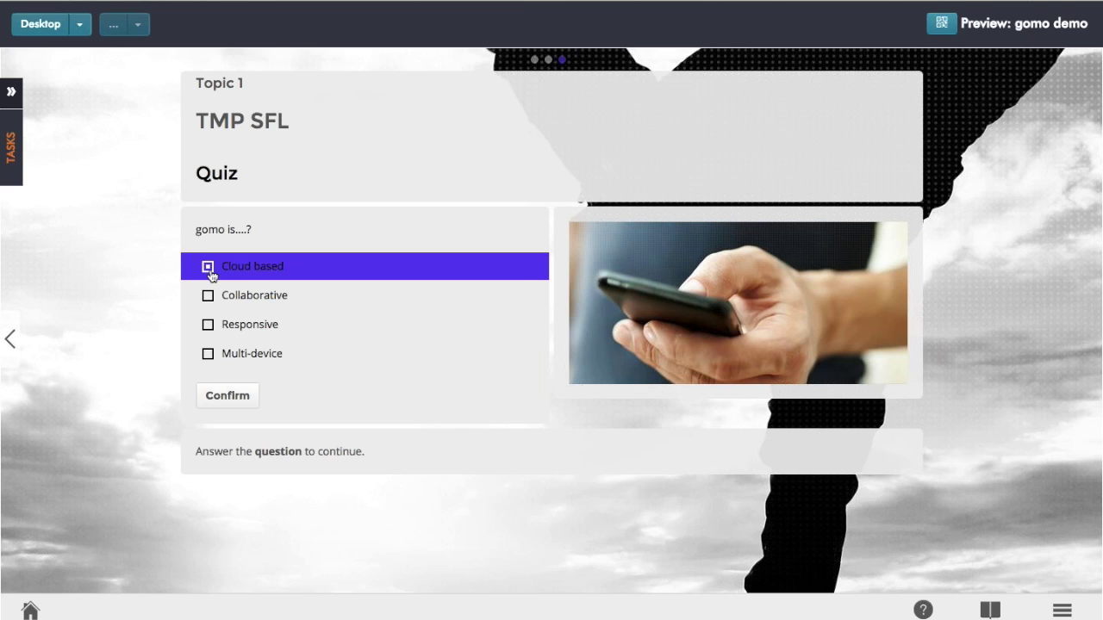
# Step: Tick Collaborative, Responsive and Multi-device, confirm, and dismiss the Correct feedback
pyautogui.click(208, 296)
pyautogui.click(217, 329)
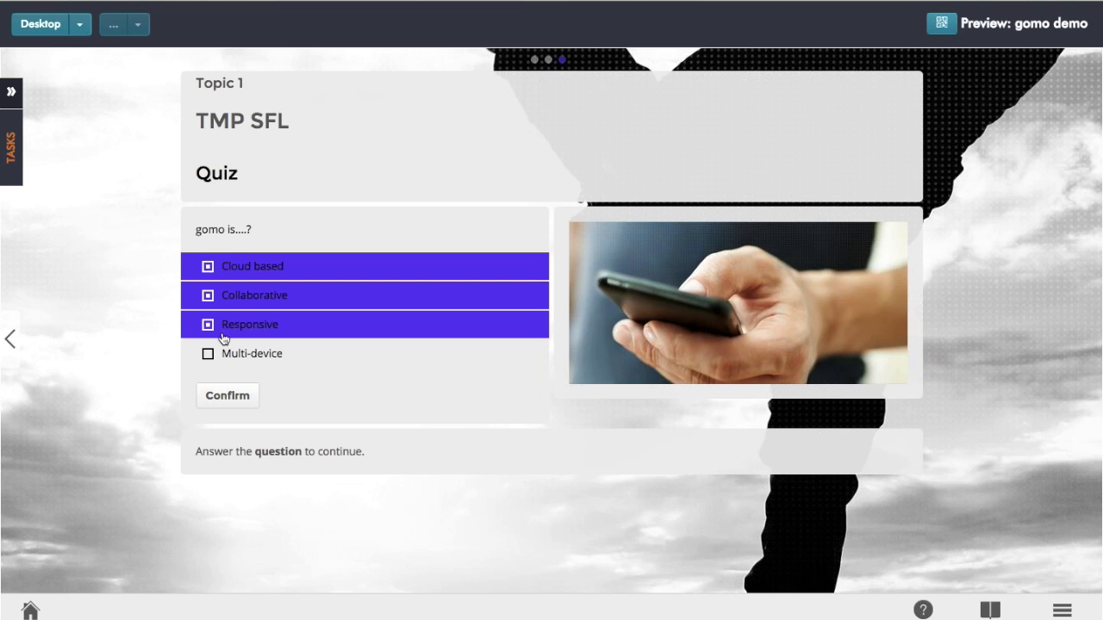
pyautogui.click(221, 356)
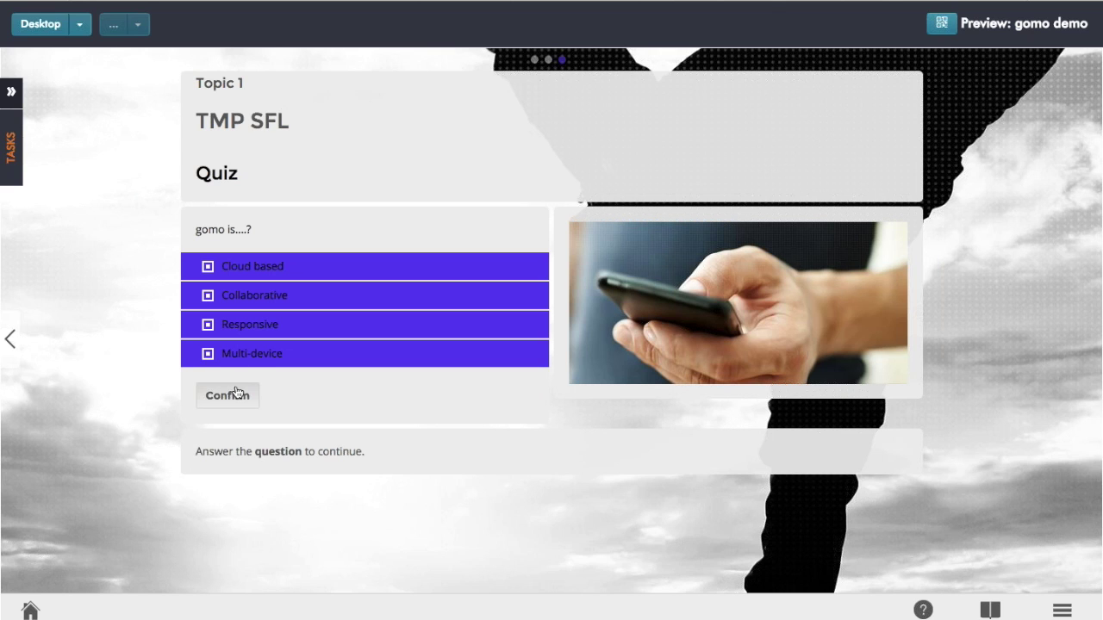
pyautogui.click(228, 396)
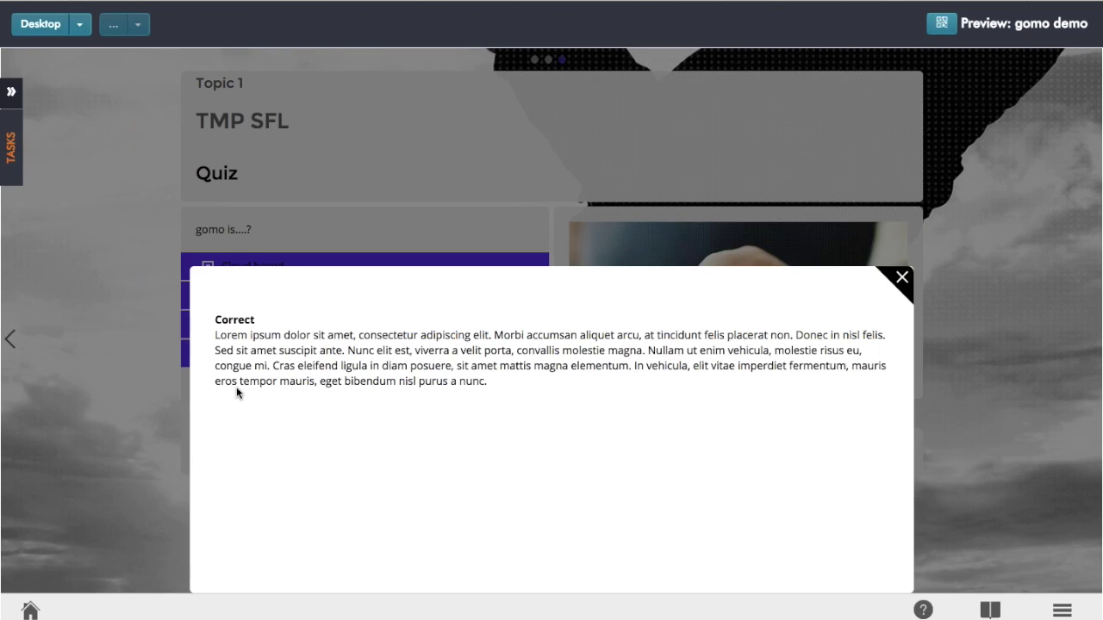
pyautogui.click(900, 279)
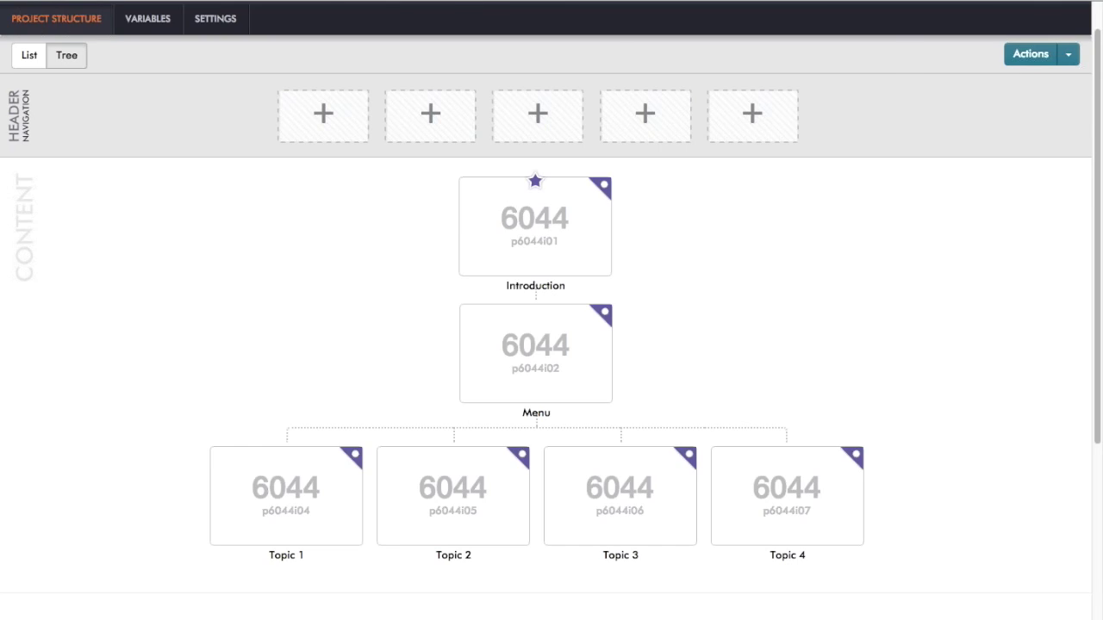
pyautogui.click(1069, 57)
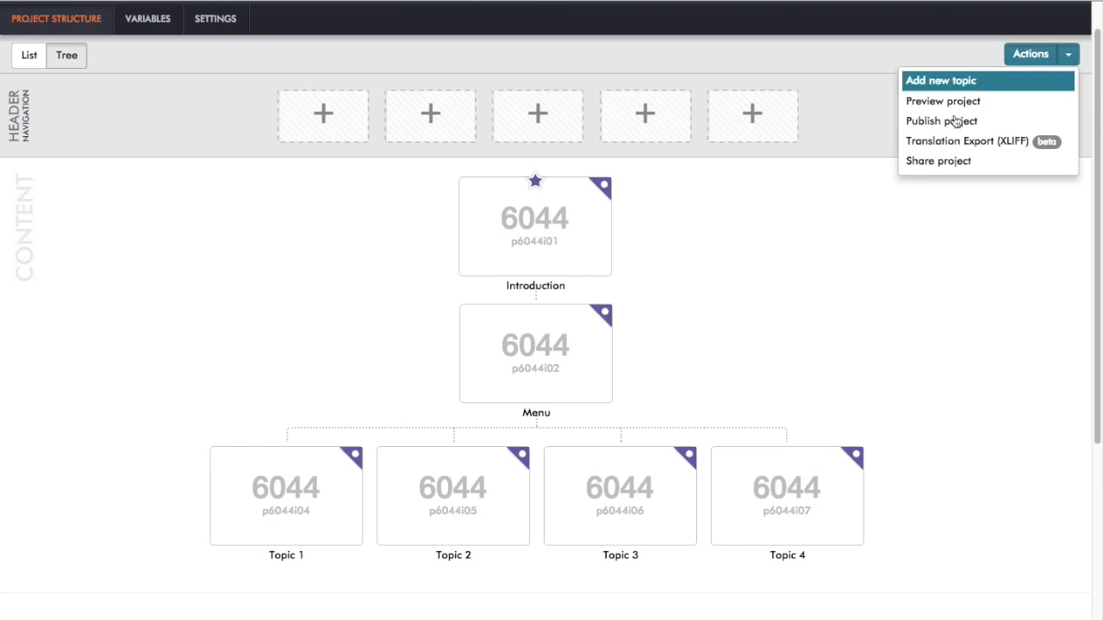
pyautogui.click(938, 163)
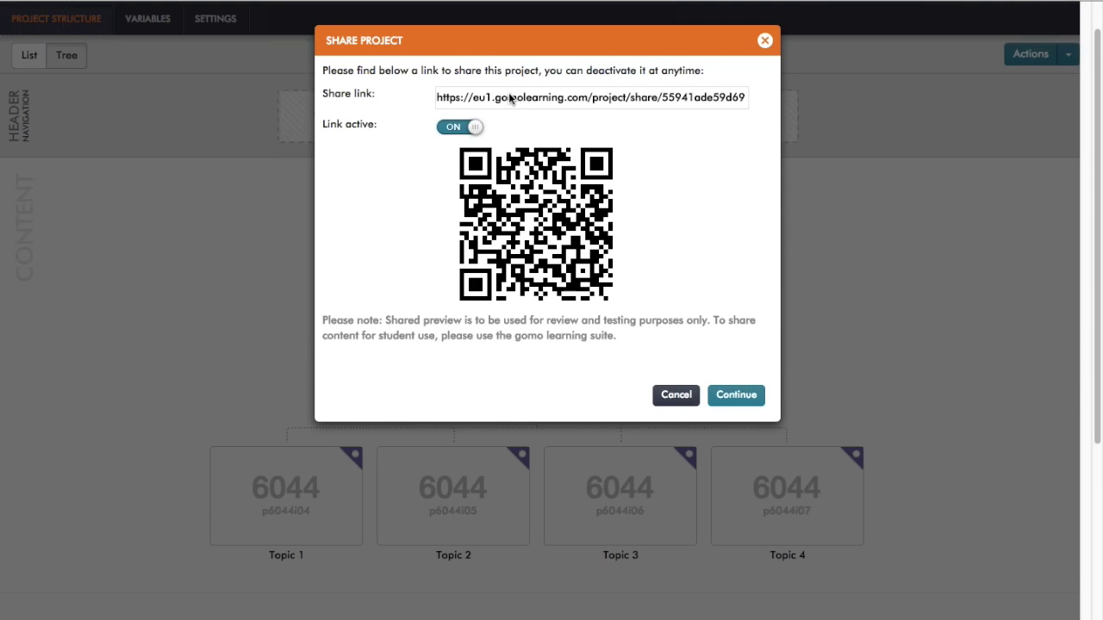
pyautogui.click(509, 98)
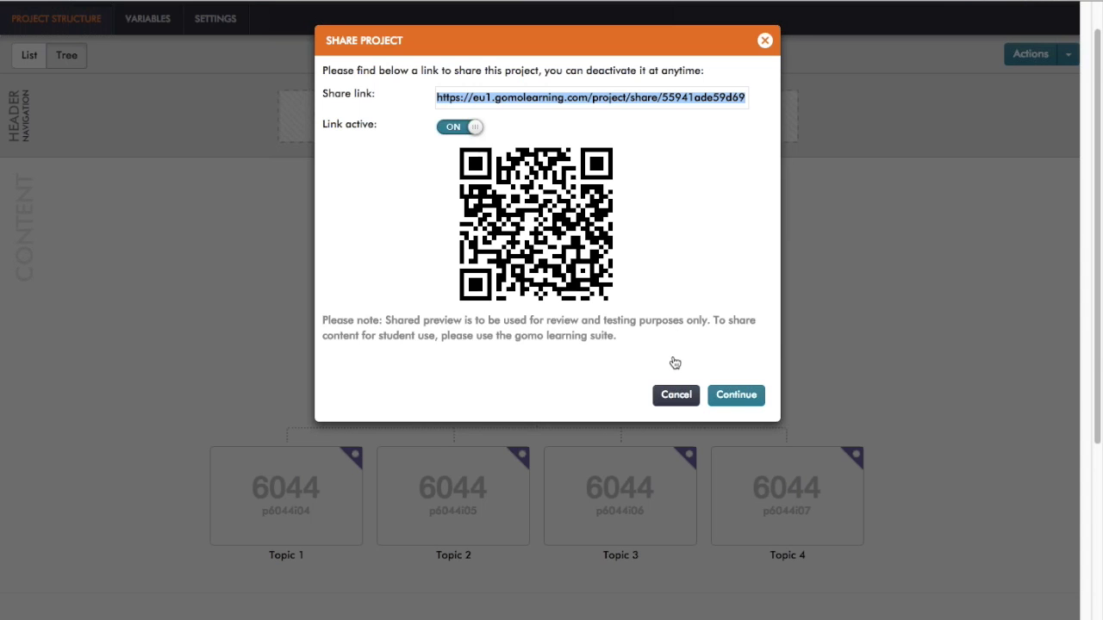
pyautogui.click(677, 396)
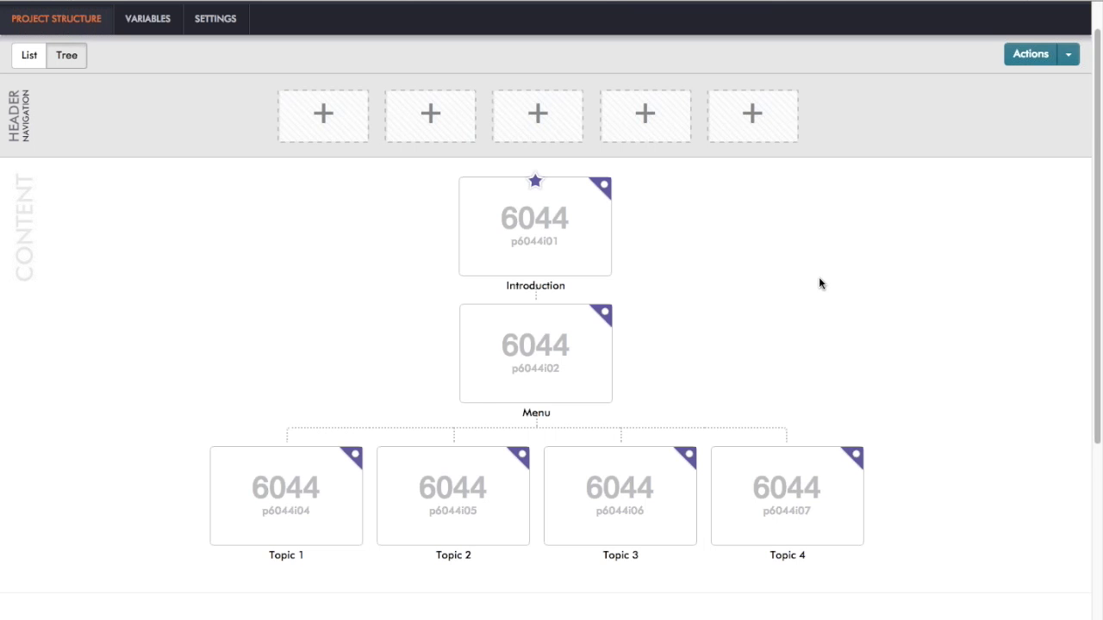
# Step: Publish the project from Actions as a self-distribution download tracked via SCORM 1.2
pyautogui.click(1067, 58)
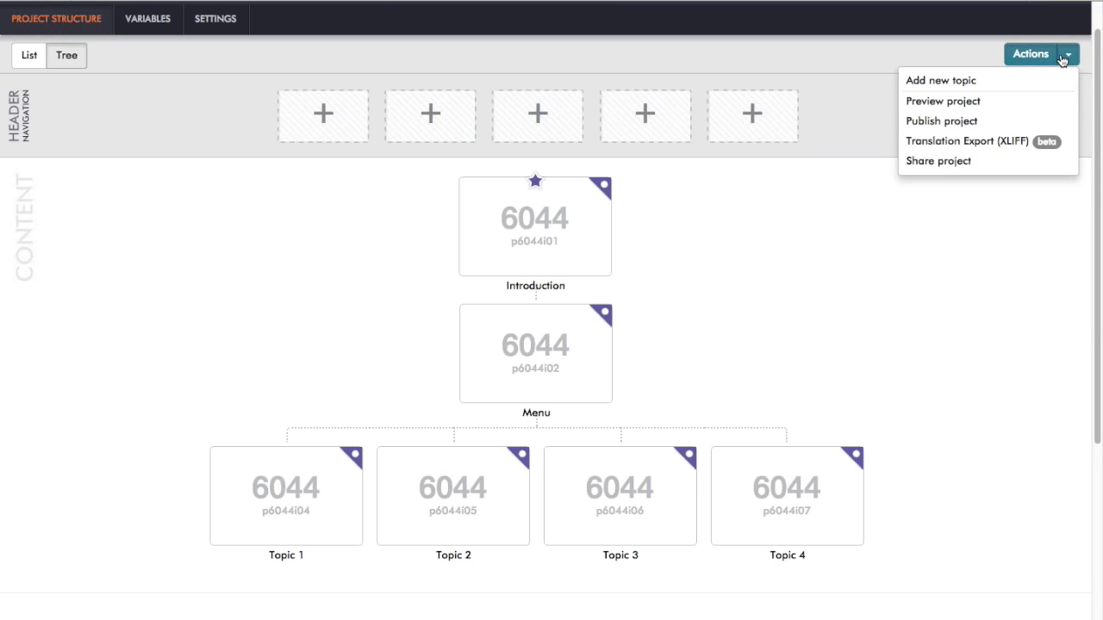
pyautogui.click(963, 125)
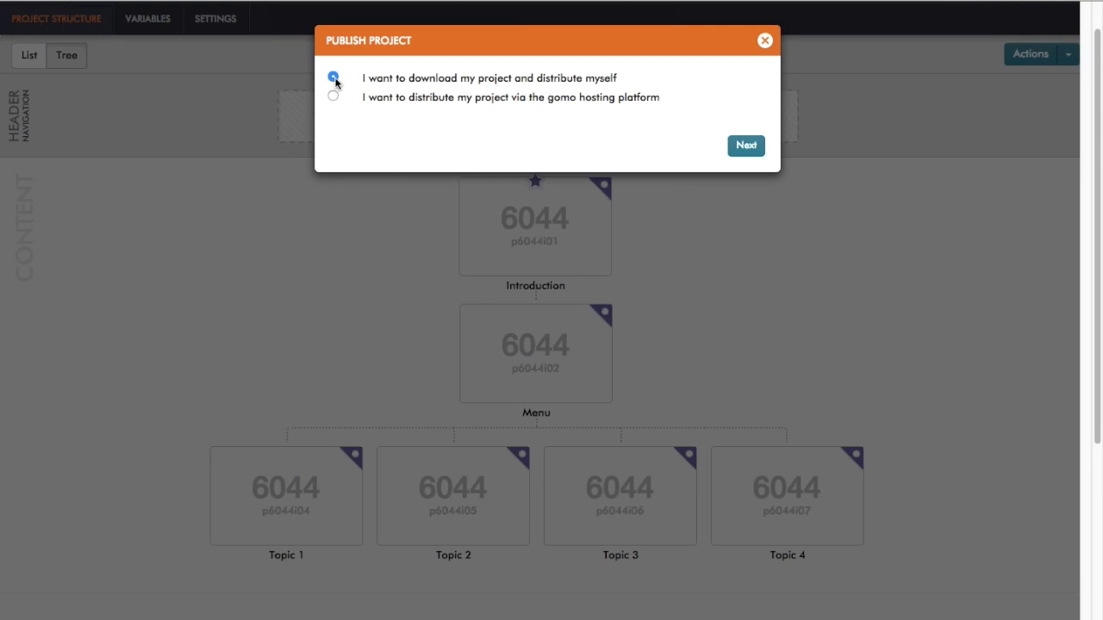
pyautogui.click(744, 146)
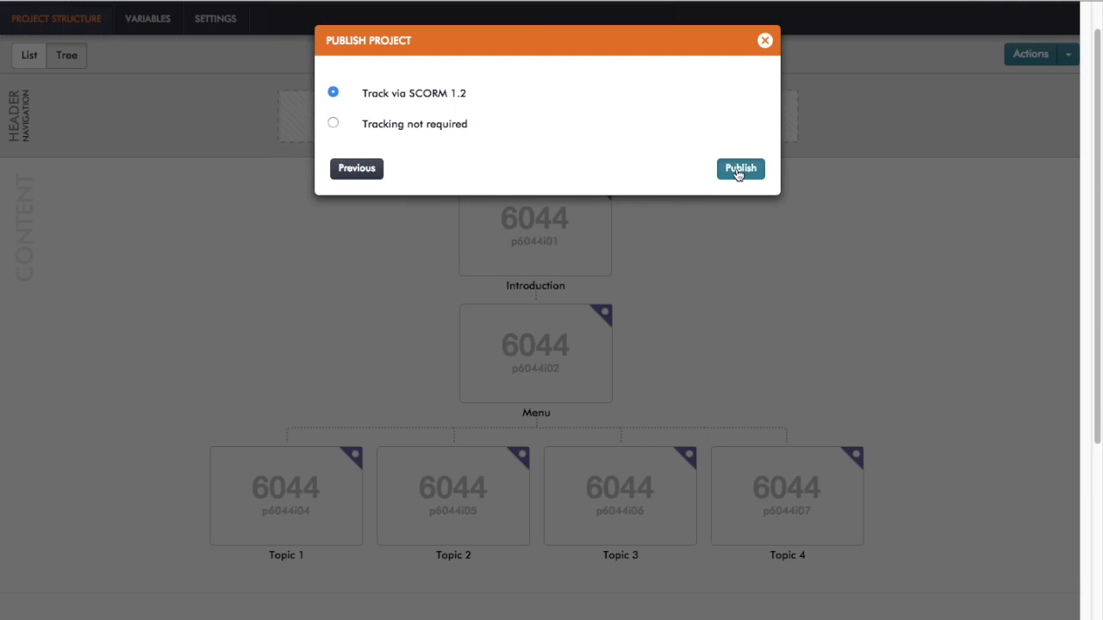
pyautogui.click(737, 171)
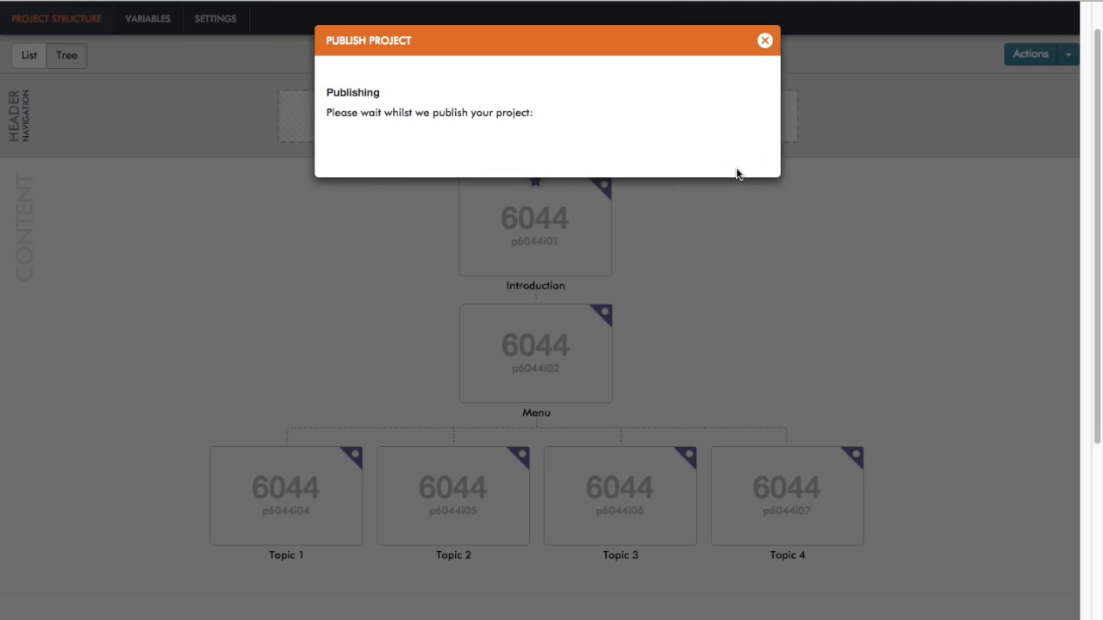